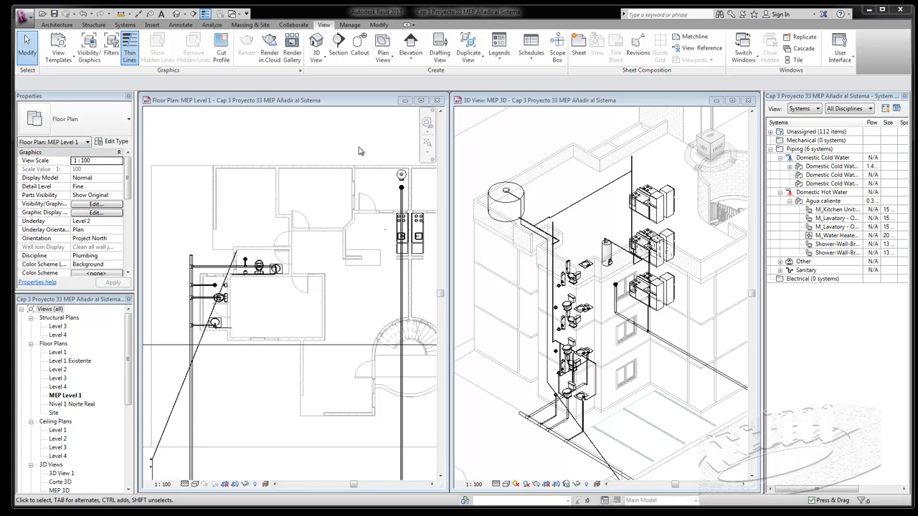
Step: Inspect the hot water system's kitchen unit, shower, water heater and lavatory in the System Browser
click(360, 150)
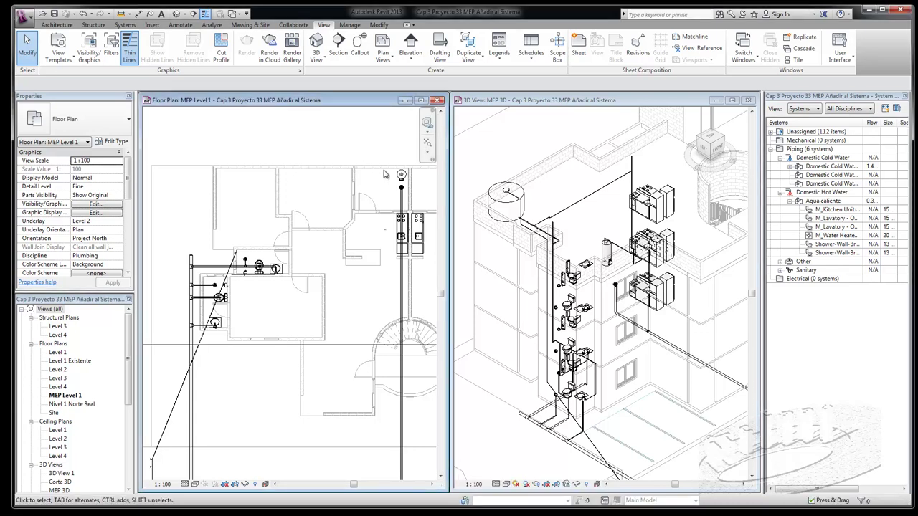
click(837, 209)
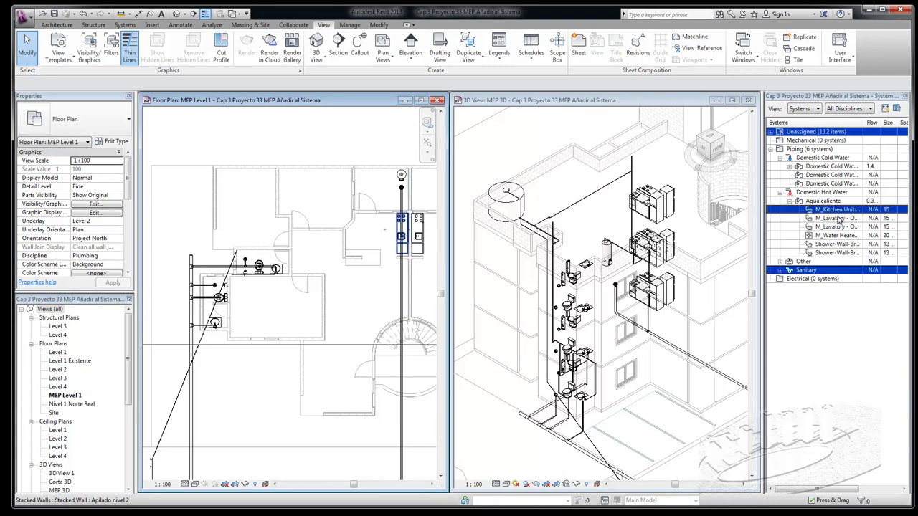
click(840, 262)
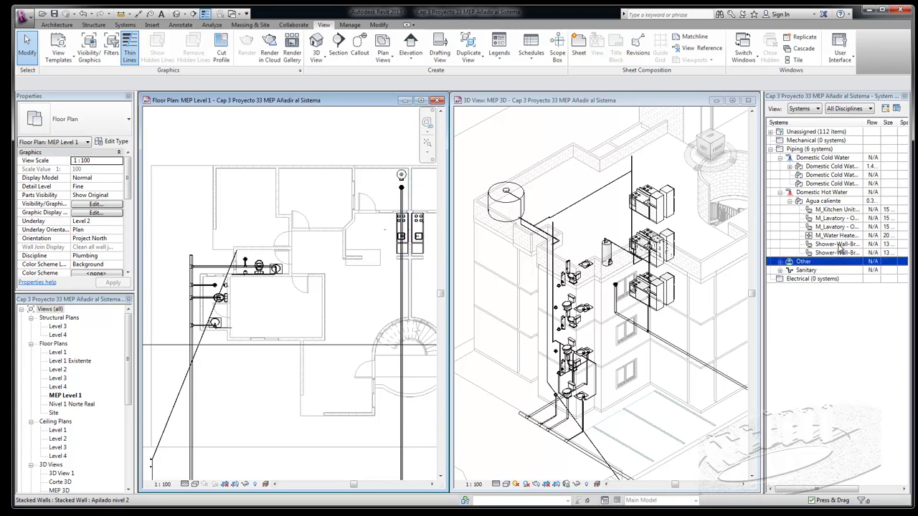
click(839, 245)
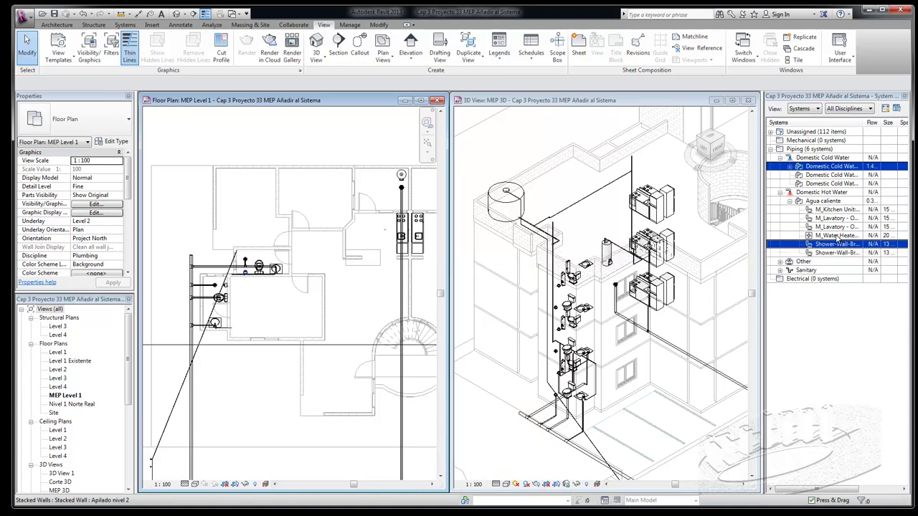
click(838, 235)
key(Escape)
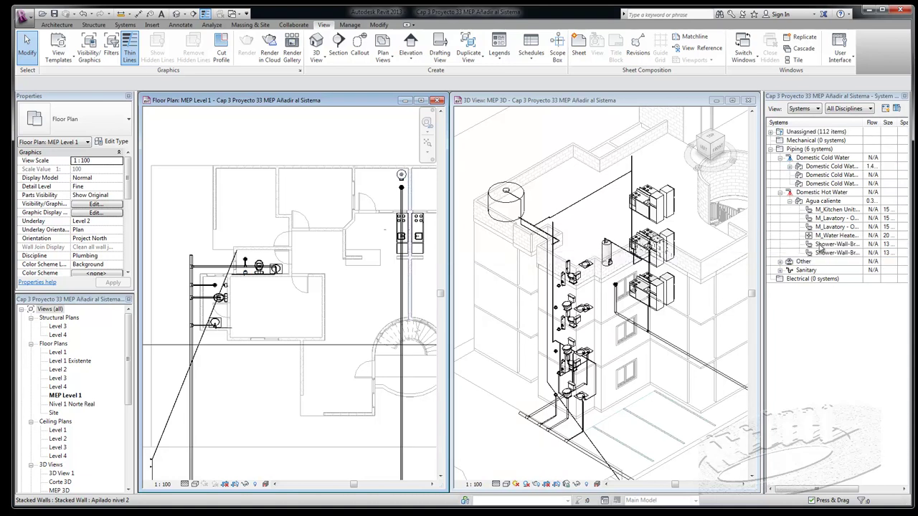
click(823, 237)
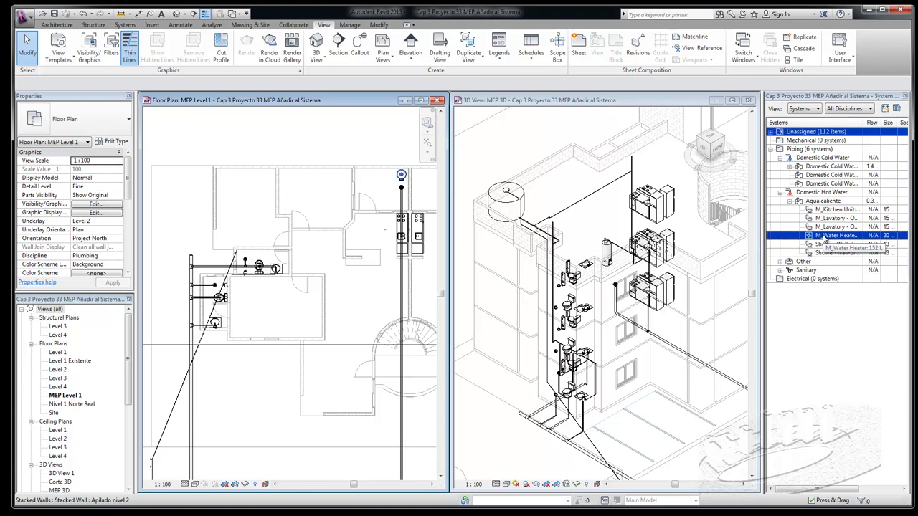
click(825, 229)
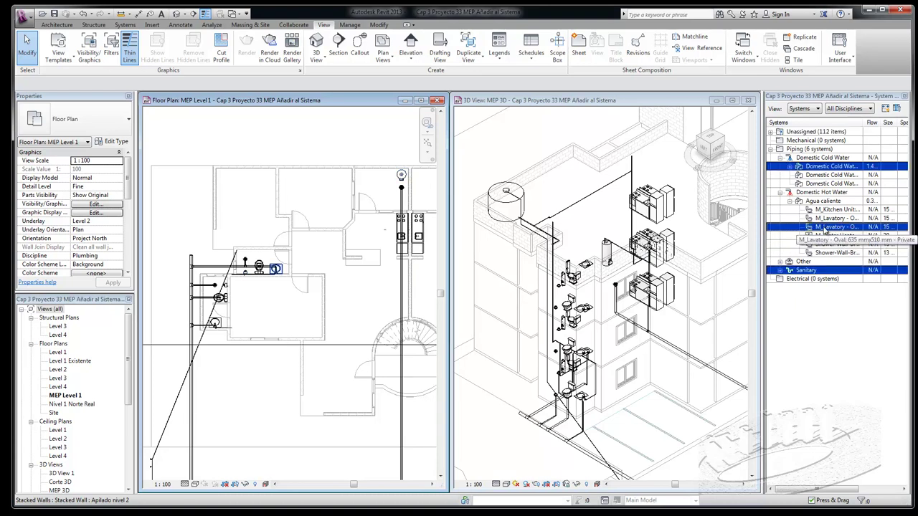
click(368, 155)
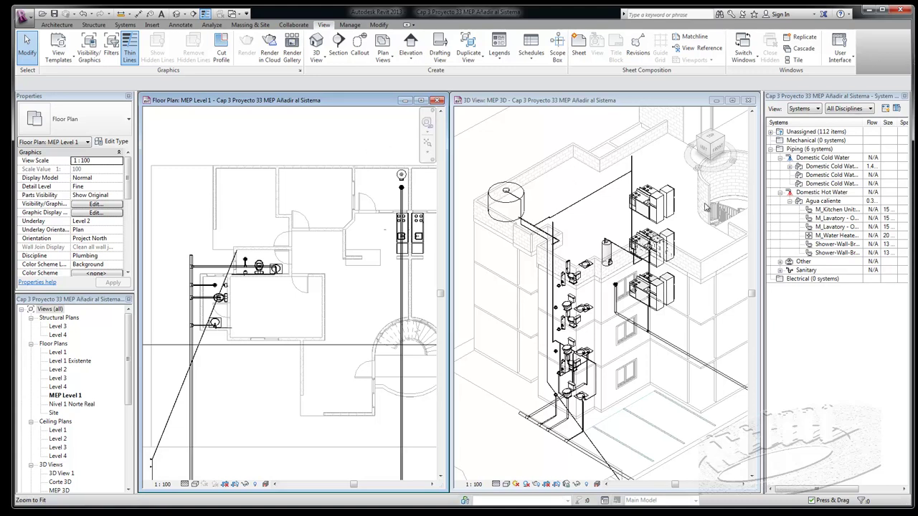
Step: Locate the kitchen unit in plan, then select Agua caliente and start Generate Layout
click(821, 211)
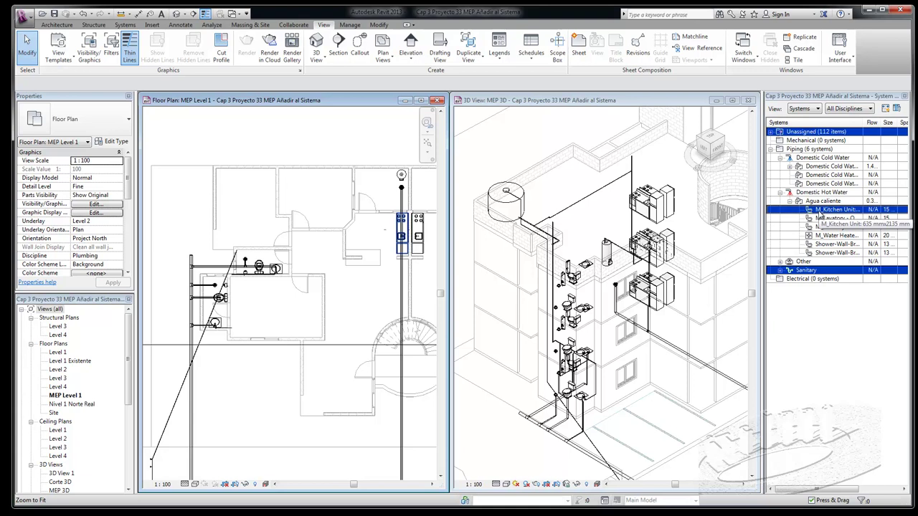
key(Escape)
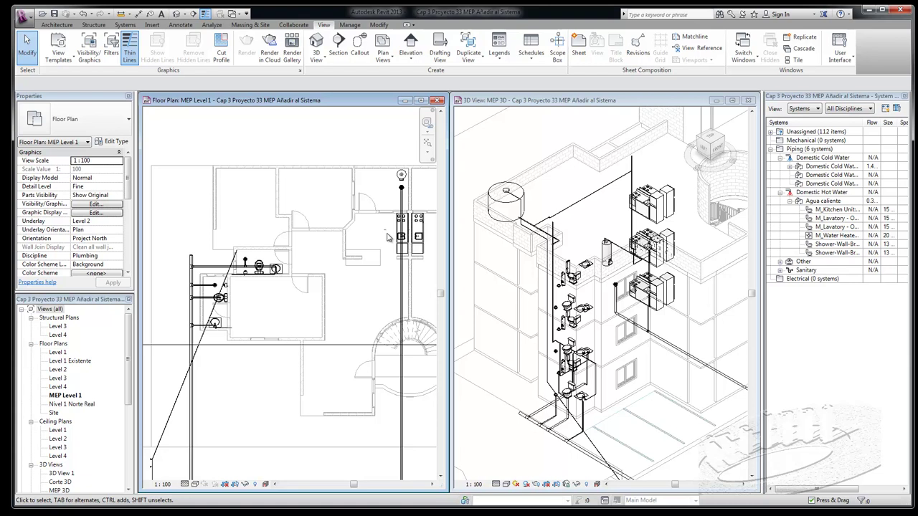
click(830, 204)
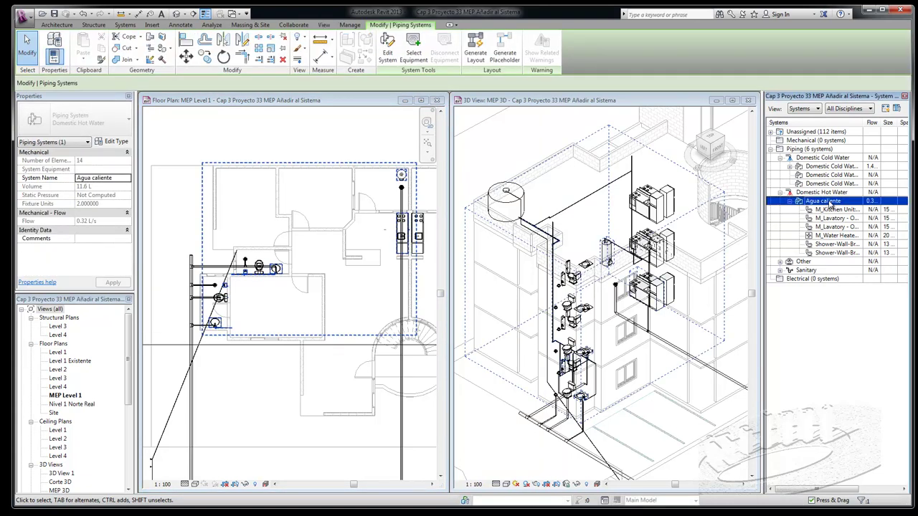
click(477, 56)
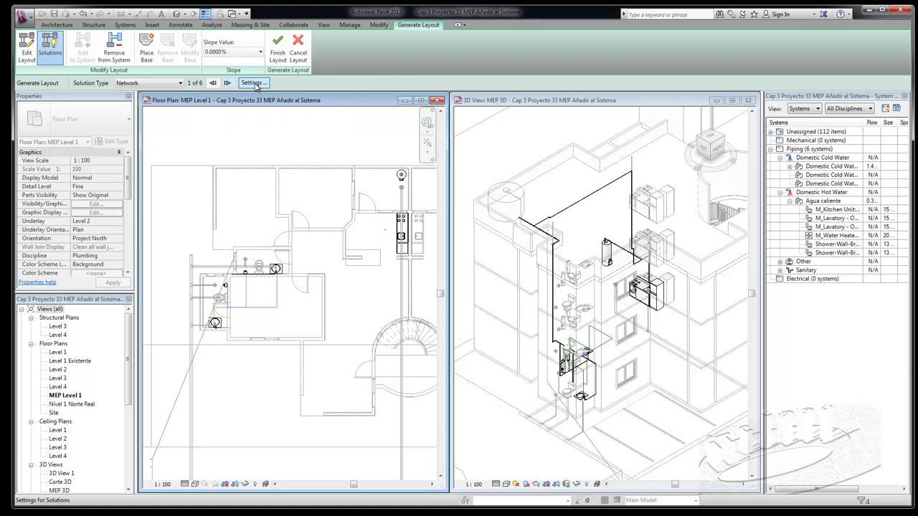
Step: Set the main pipe offset to 2.8432 and shorten the branch offset in layout Settings
click(256, 83)
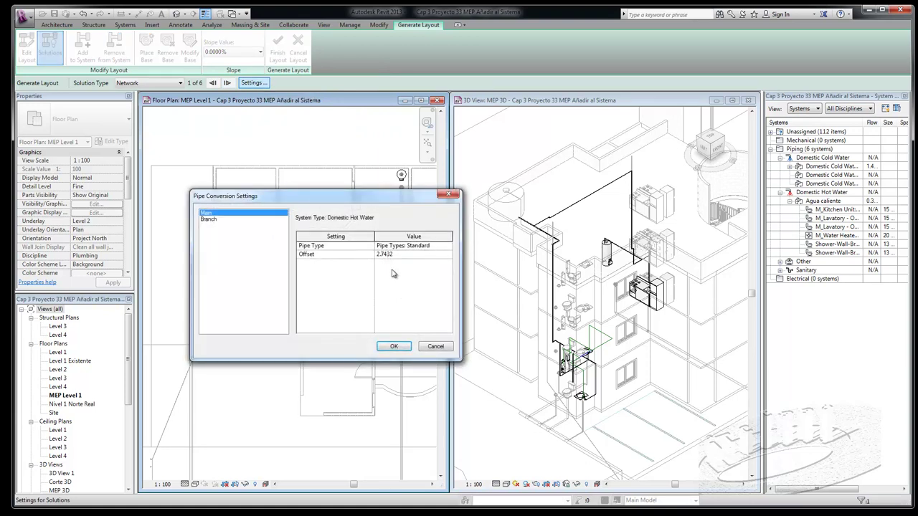
text(8)
click(209, 220)
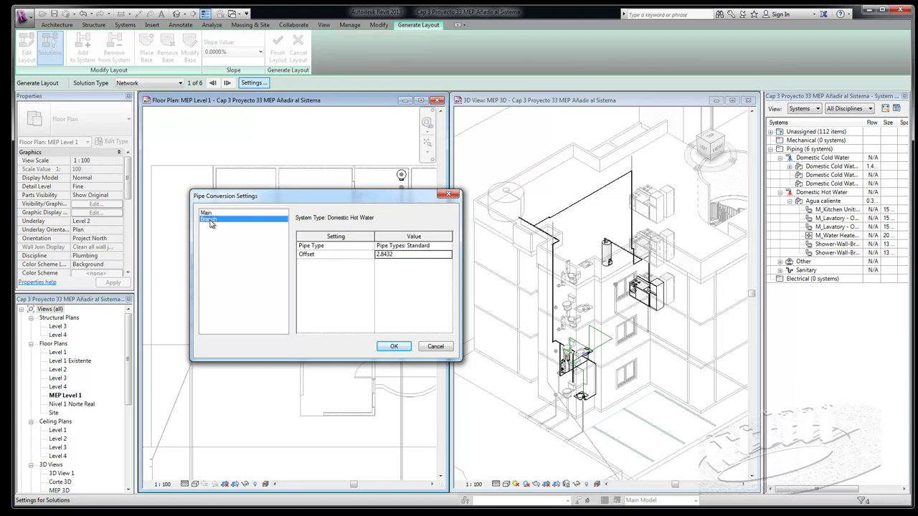
click(385, 254)
key(BackSpace)
click(394, 346)
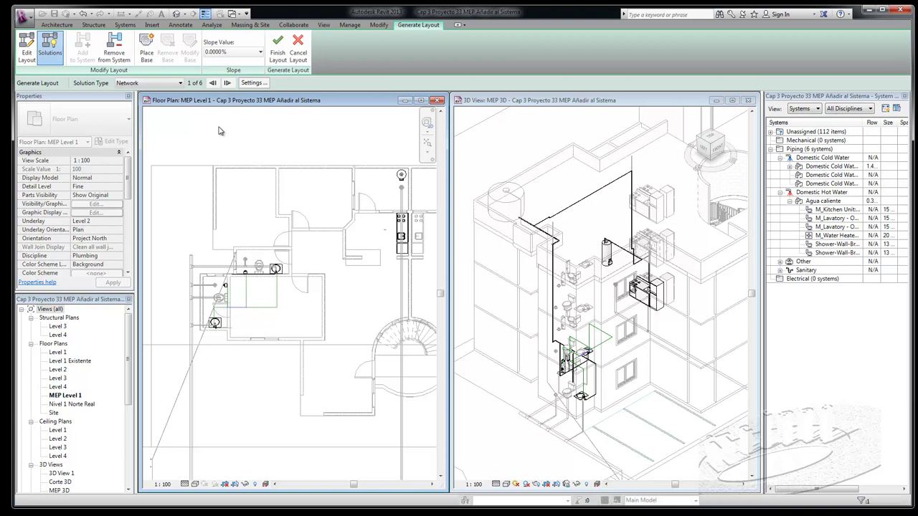
Step: Recheck the offset settings, then preview Network solution 2 of 6
click(255, 83)
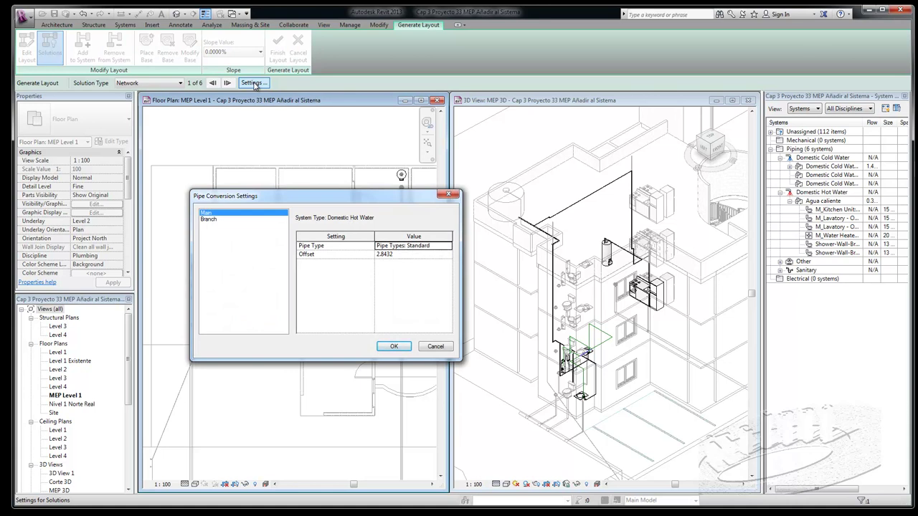
click(397, 347)
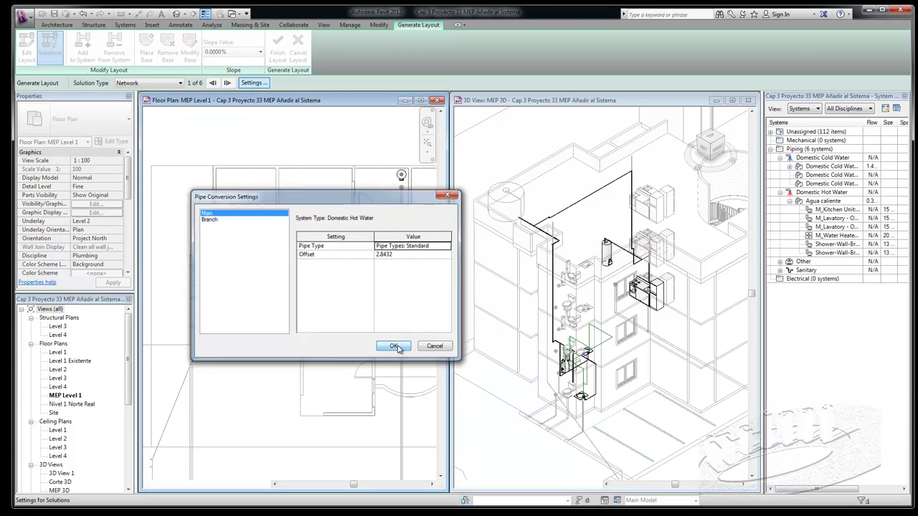
click(227, 83)
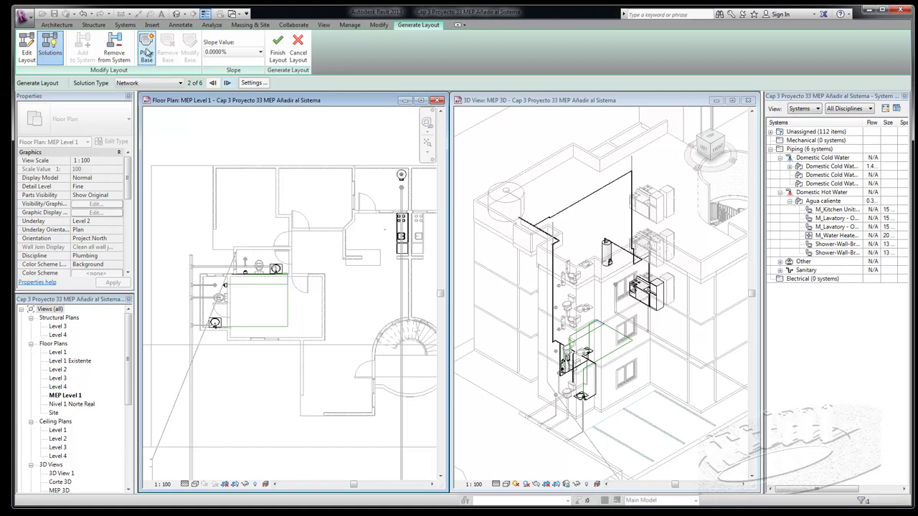
Step: Place the layout base in the Level 1 plan with a 25.0 mm diameter, then zoom out
click(147, 52)
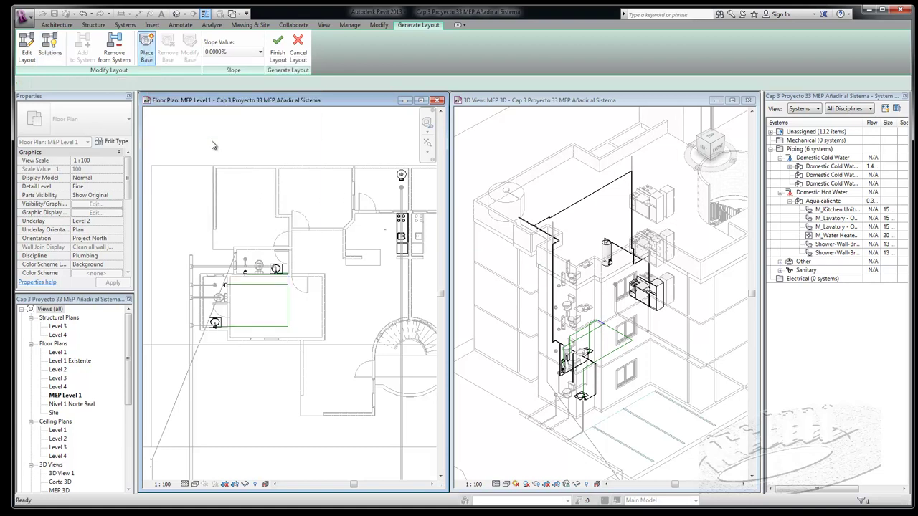
scroll(400, 192, up, 5)
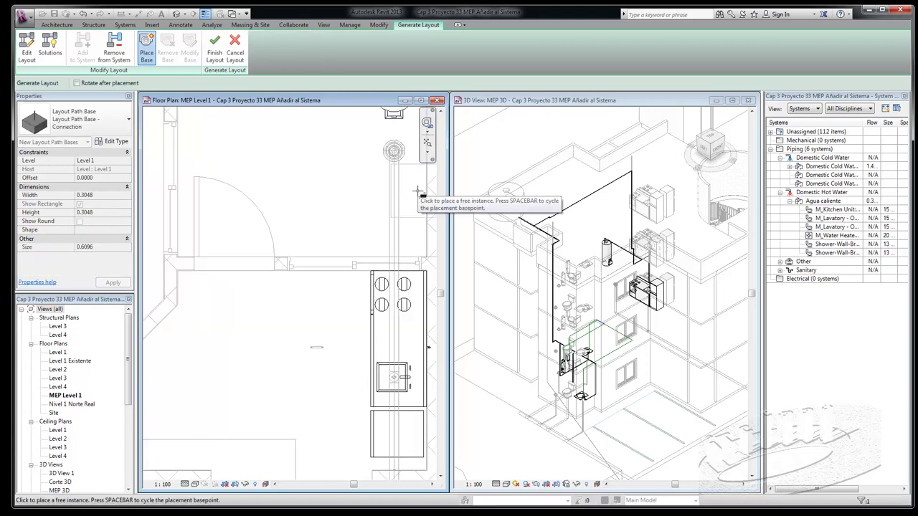
click(306, 204)
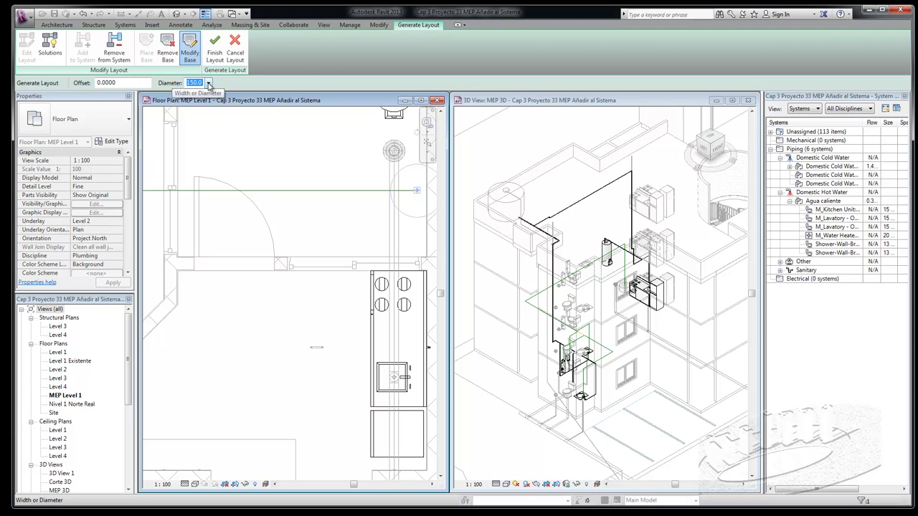
click(208, 83)
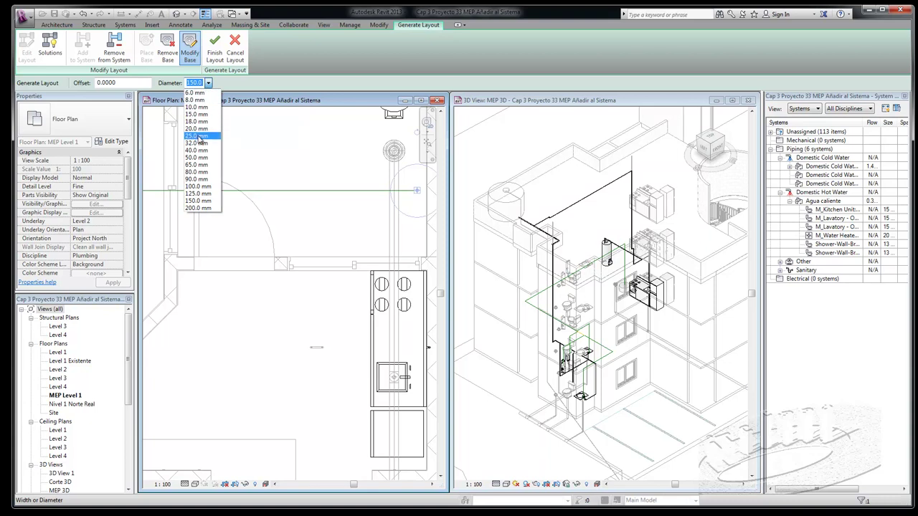
click(200, 137)
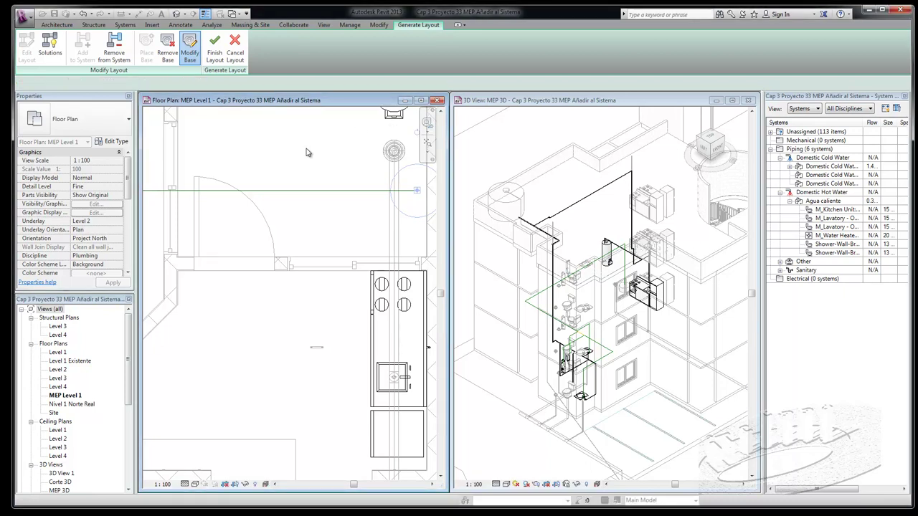
scroll(316, 158, down, 2)
scroll(337, 168, down, 2)
scroll(361, 179, down, 2)
scroll(360, 179, down, 2)
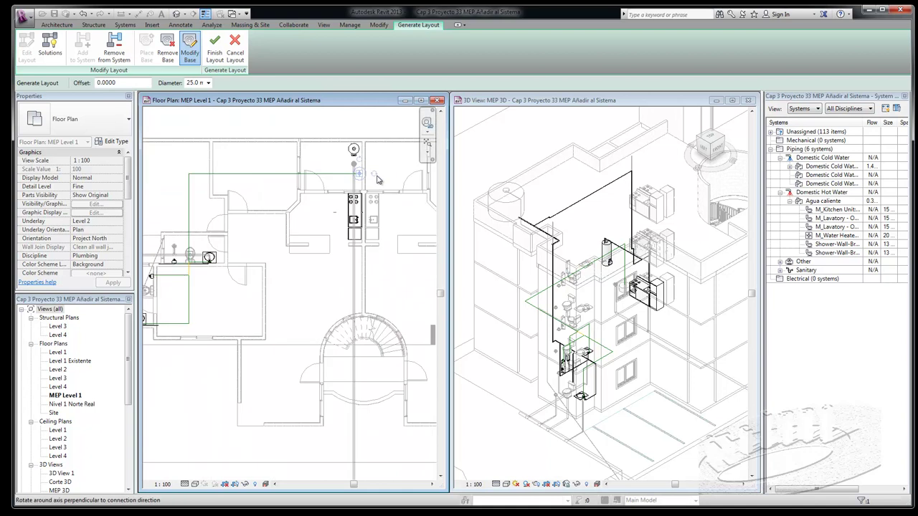
scroll(363, 180, down, 2)
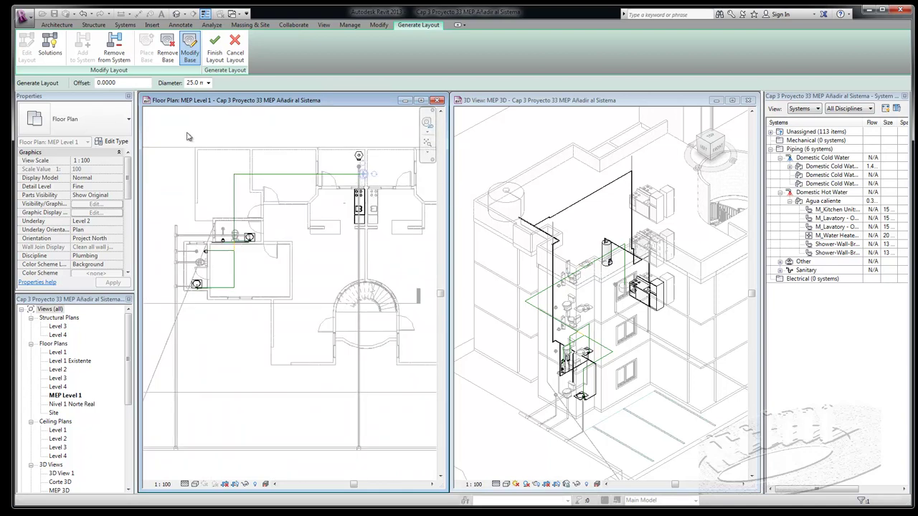
Step: Browse the routing solutions, return to solution 1 of 6, and finish the layout
click(50, 46)
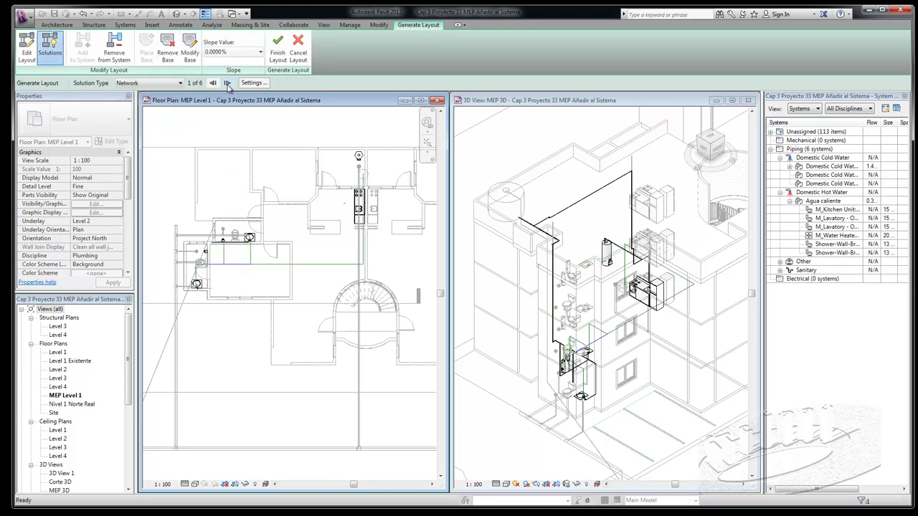
click(228, 83)
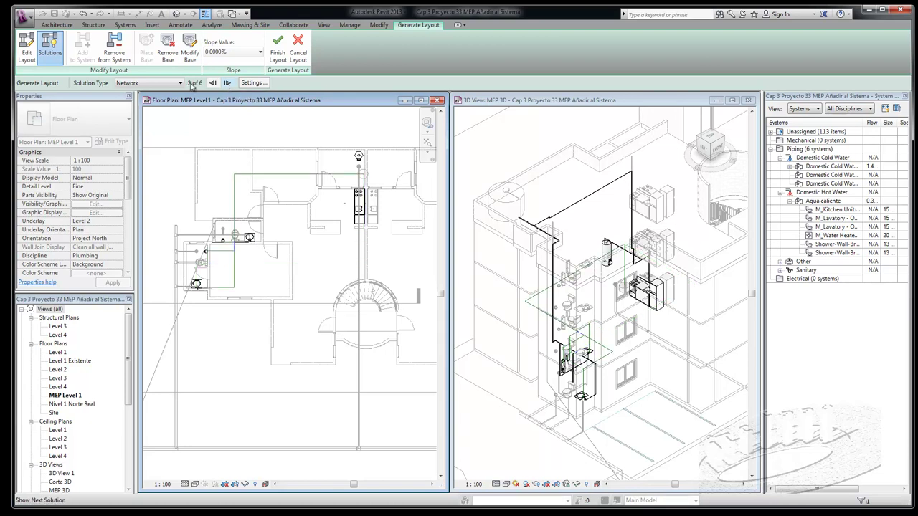
click(213, 83)
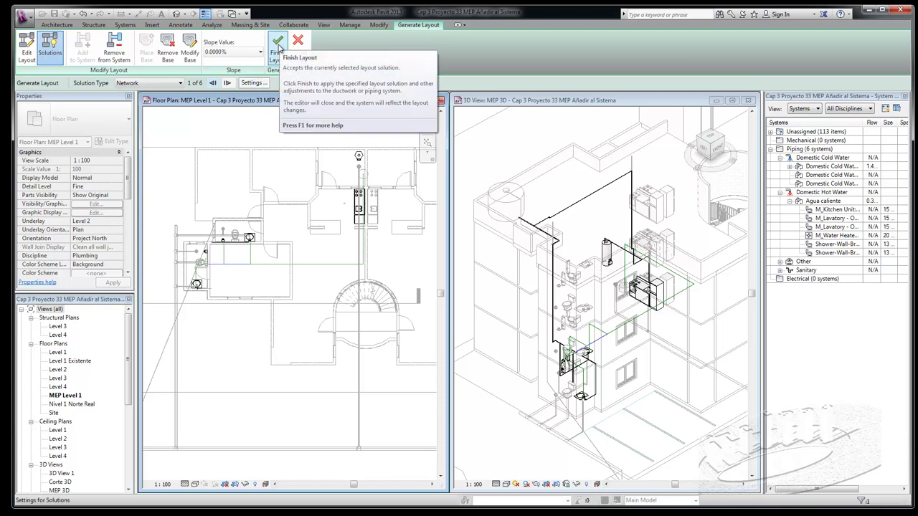
click(277, 47)
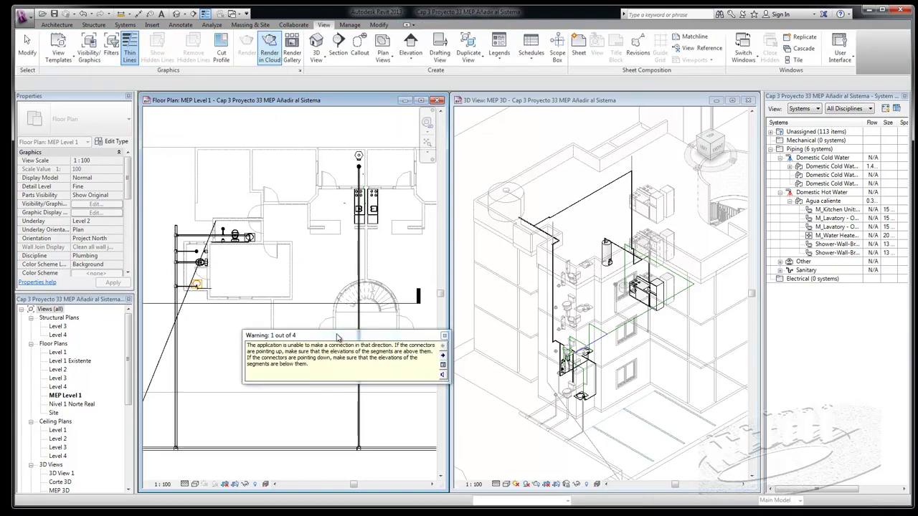
Step: Move the warning dialog aside, step through warnings 1–4, and close it
drag(337, 341, 600, 188)
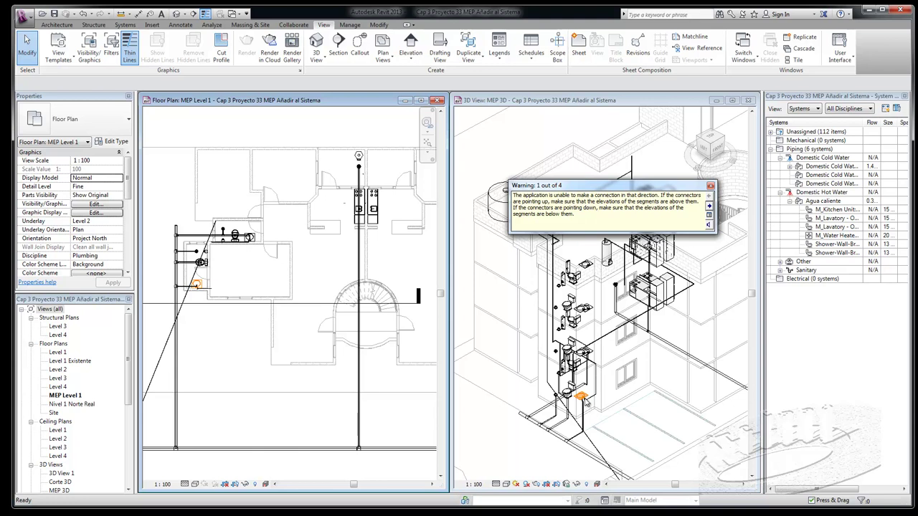
click(709, 207)
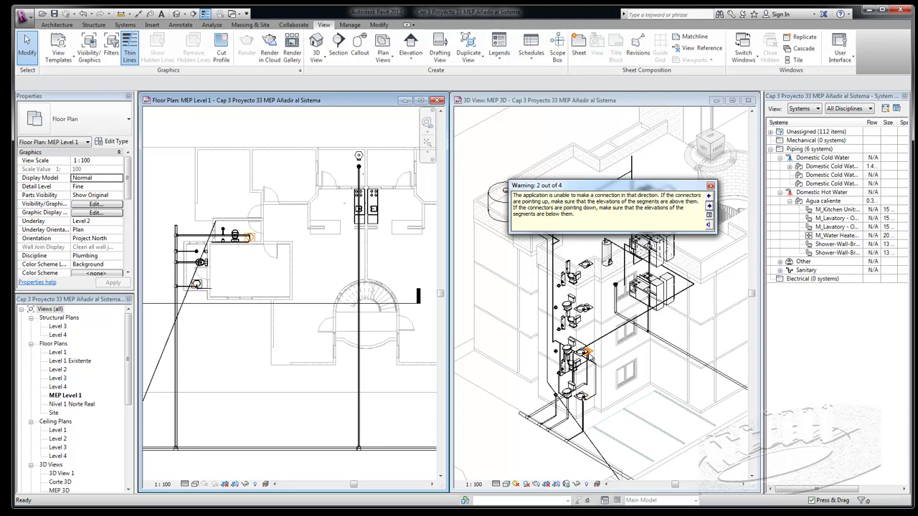
click(709, 208)
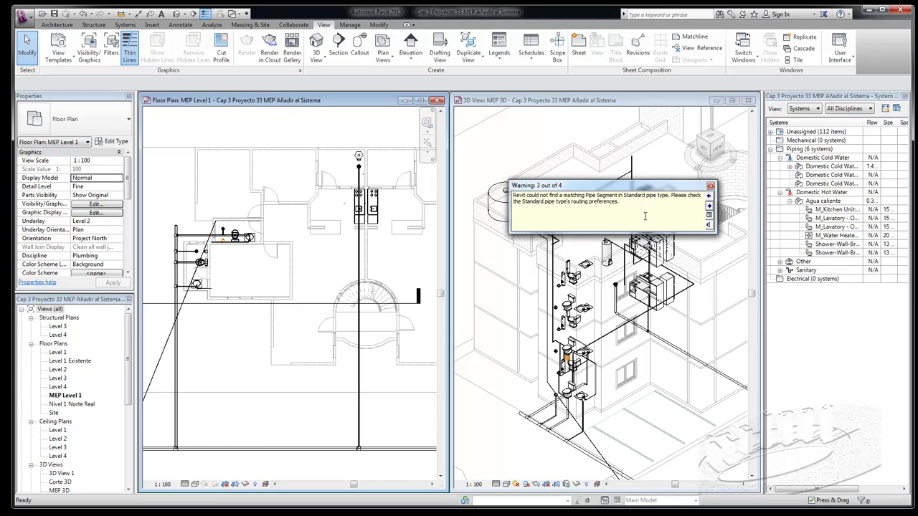
click(709, 206)
click(710, 186)
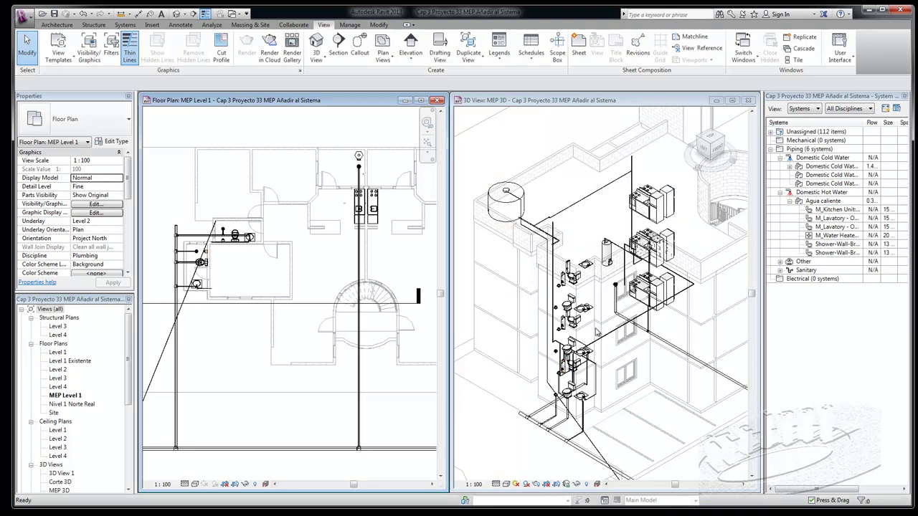
Step: Open the Level 2 floor plan and enlarge its window upward and downward
click(57, 369)
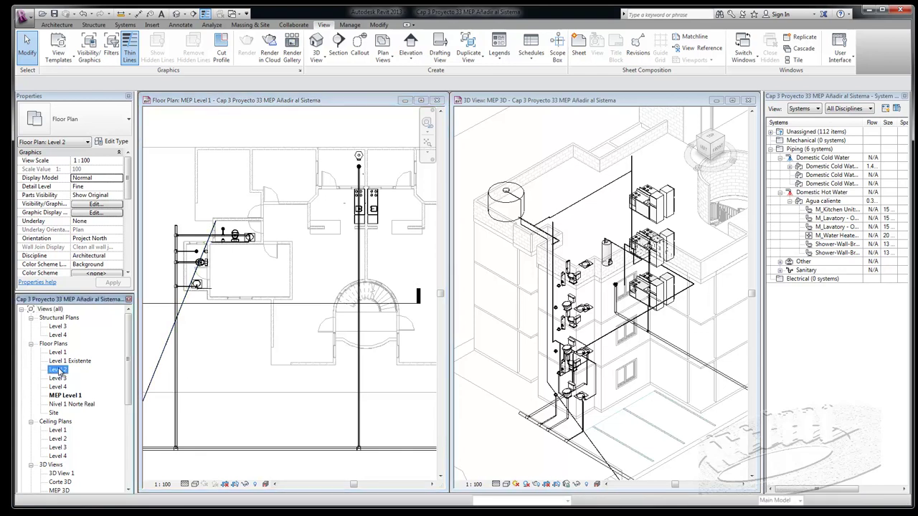
double_click(58, 369)
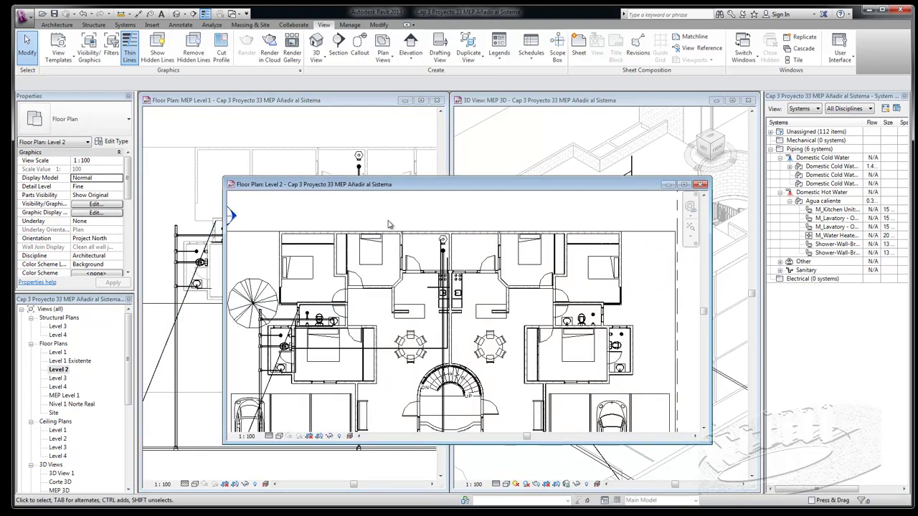
scroll(378, 286, up, 2)
scroll(378, 286, up, 1)
scroll(378, 286, down, 2)
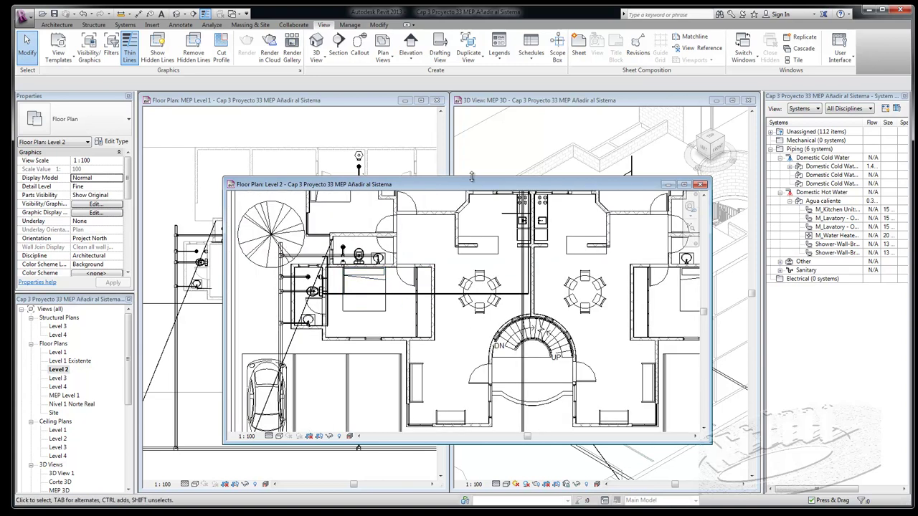
drag(475, 179, 475, 104)
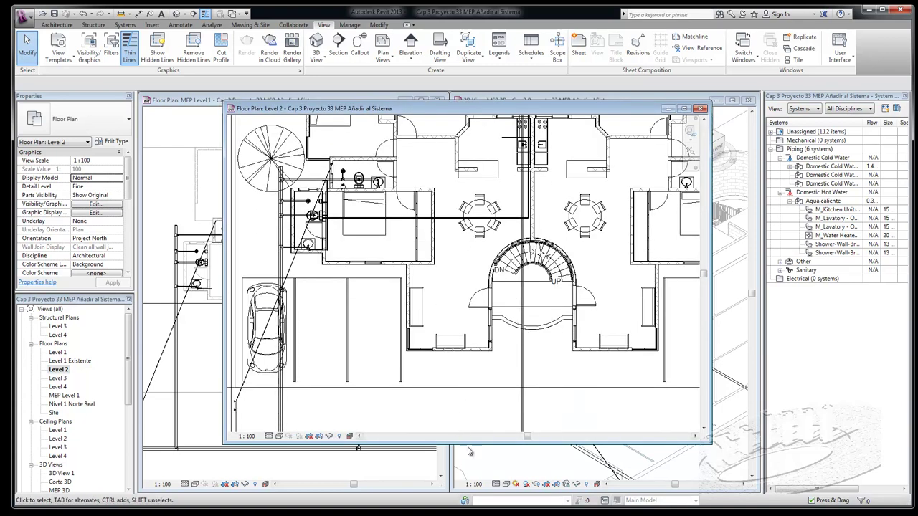
drag(466, 444, 466, 480)
Step: Zoom in to inspect the vertical hot water riser pipe, then zoom back out to the whole building
scroll(439, 445, down, 3)
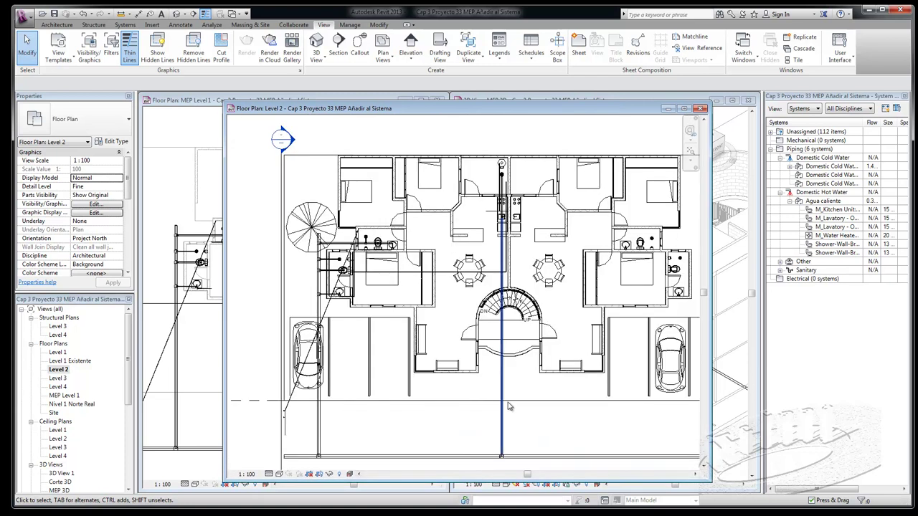
scroll(559, 391, up, 1)
scroll(495, 205, up, 3)
scroll(495, 204, up, 1)
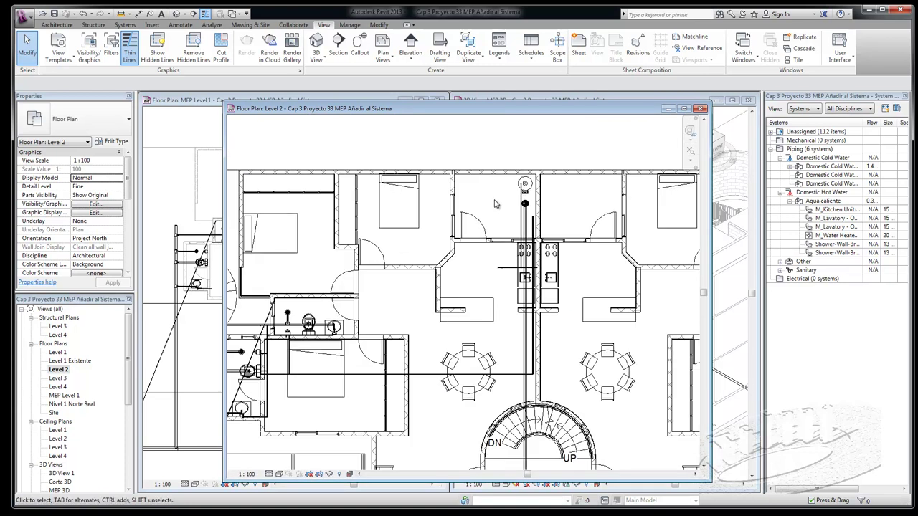
scroll(545, 207, up, 2)
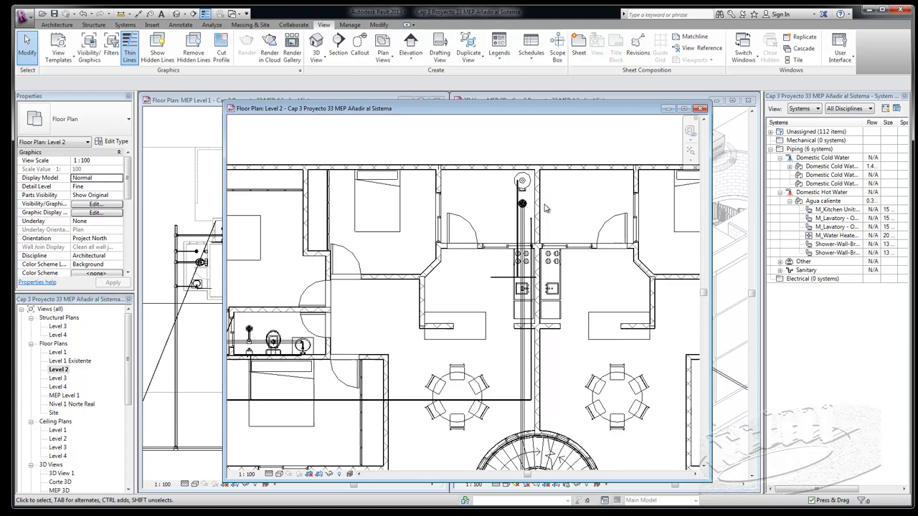
scroll(545, 208, up, 1)
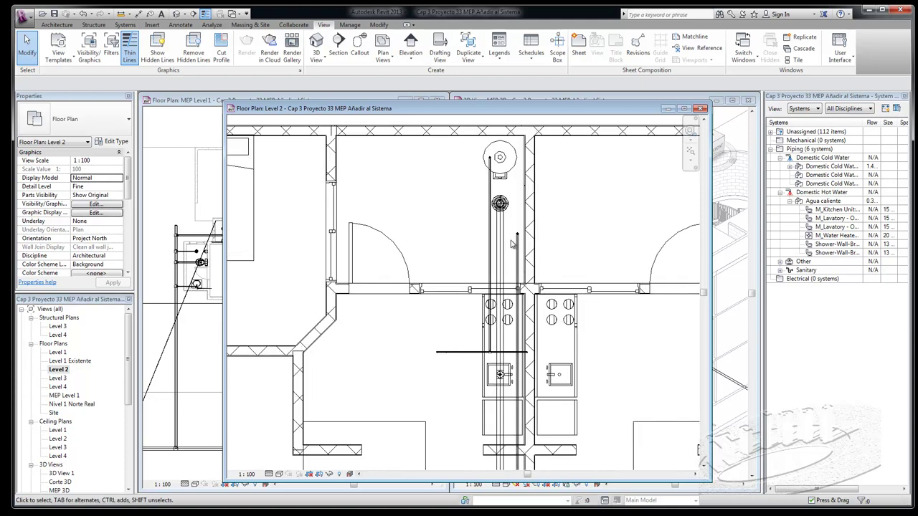
scroll(515, 237, up, 2)
scroll(515, 237, up, 1)
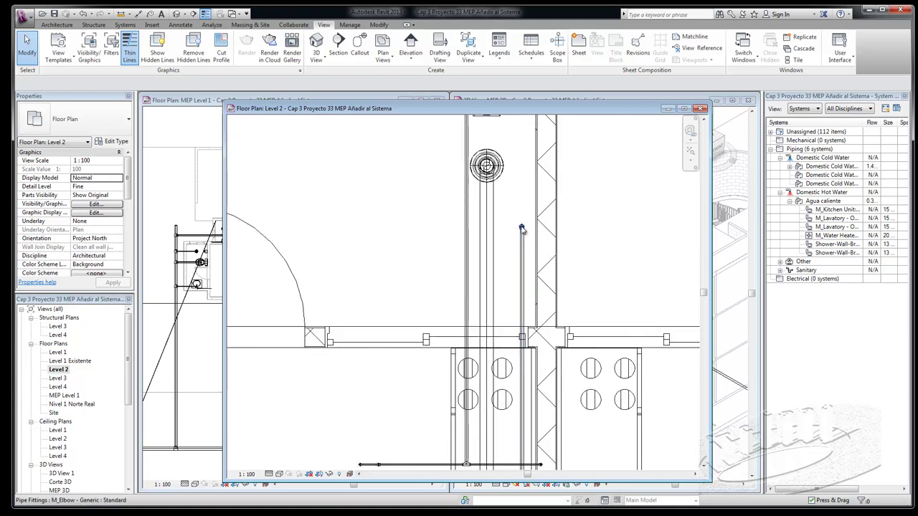
scroll(521, 230, down, 1)
scroll(521, 230, down, 1)
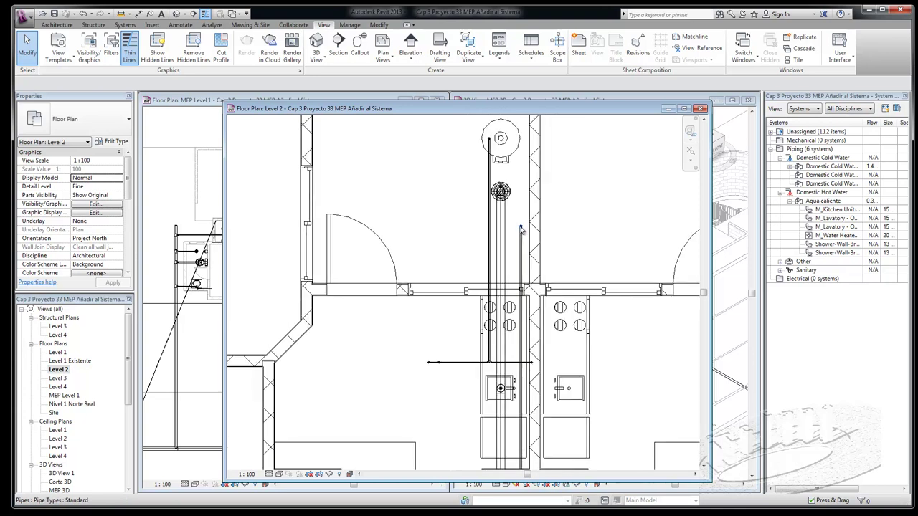
click(520, 228)
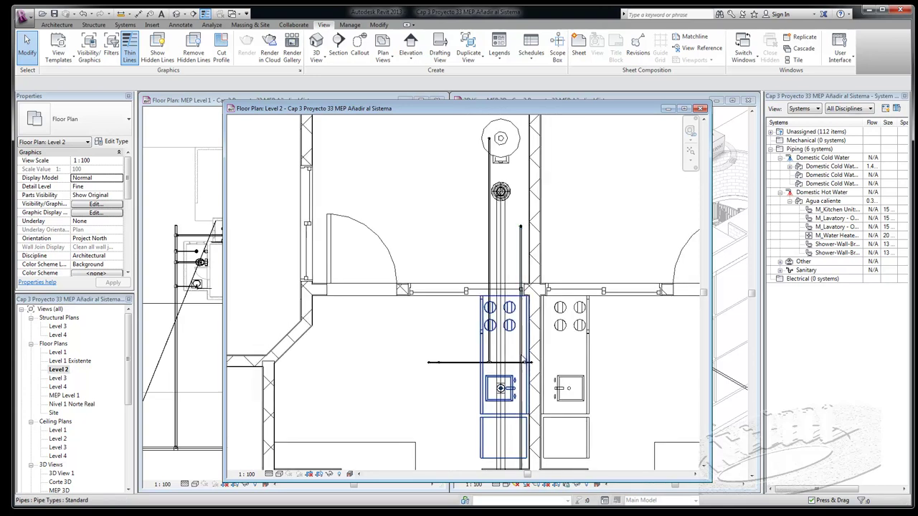
key(Escape)
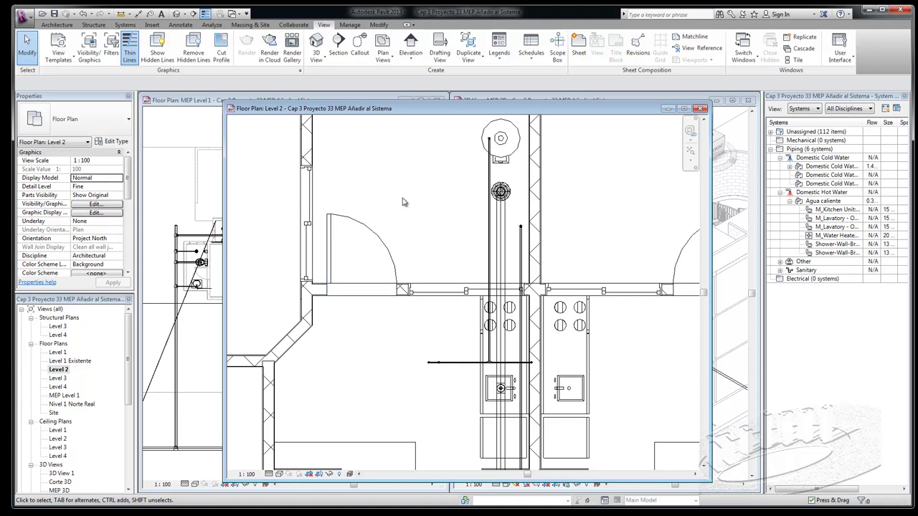
scroll(420, 199, down, 3)
scroll(445, 179, down, 3)
scroll(502, 151, down, 3)
scroll(495, 137, down, 1)
scroll(382, 135, down, 1)
scroll(323, 135, down, 1)
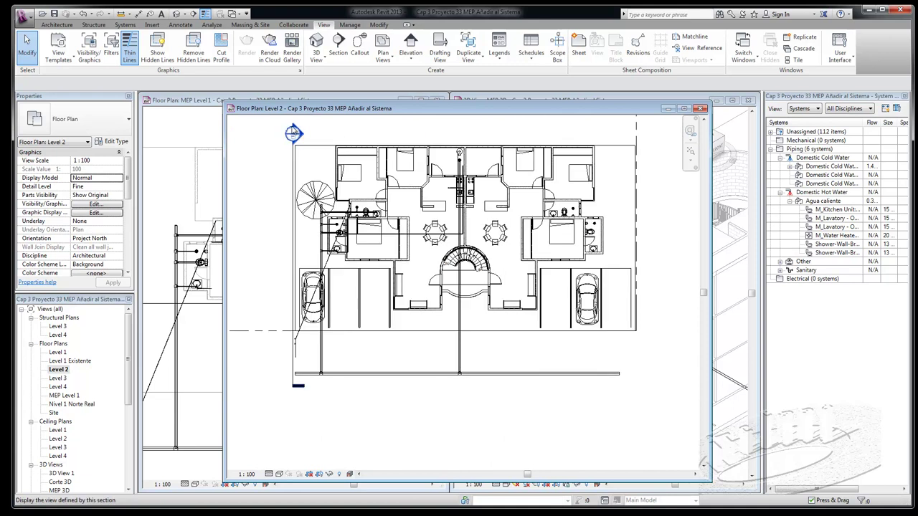
scroll(459, 127, up, 1)
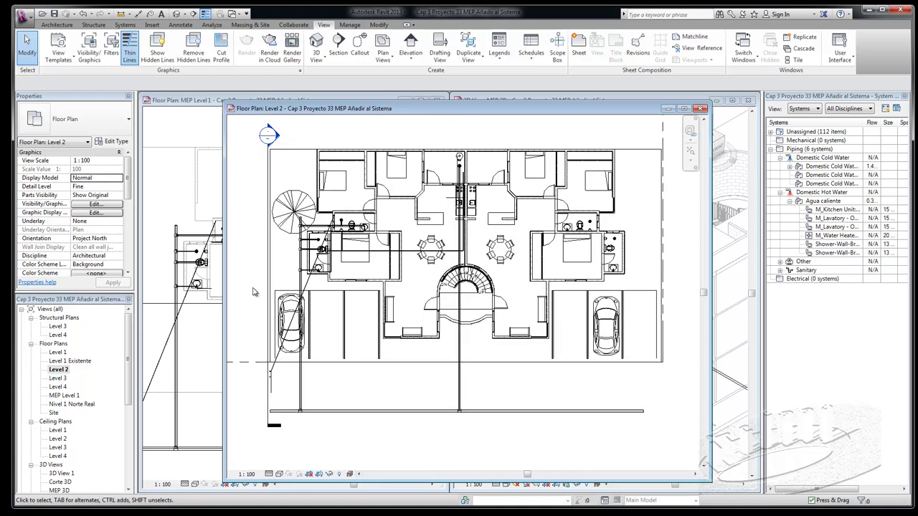